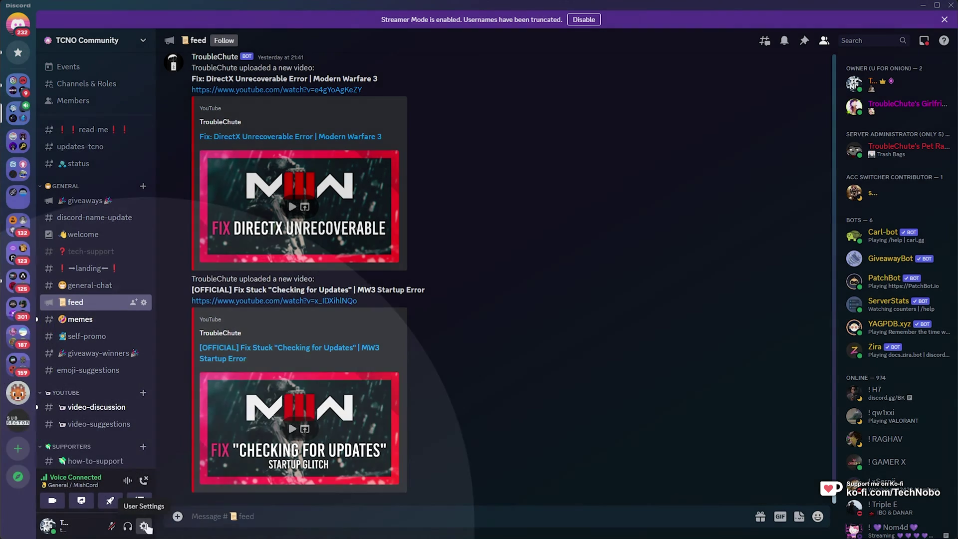
- Open user settings and go to the Appearance page
left_click(146, 527)
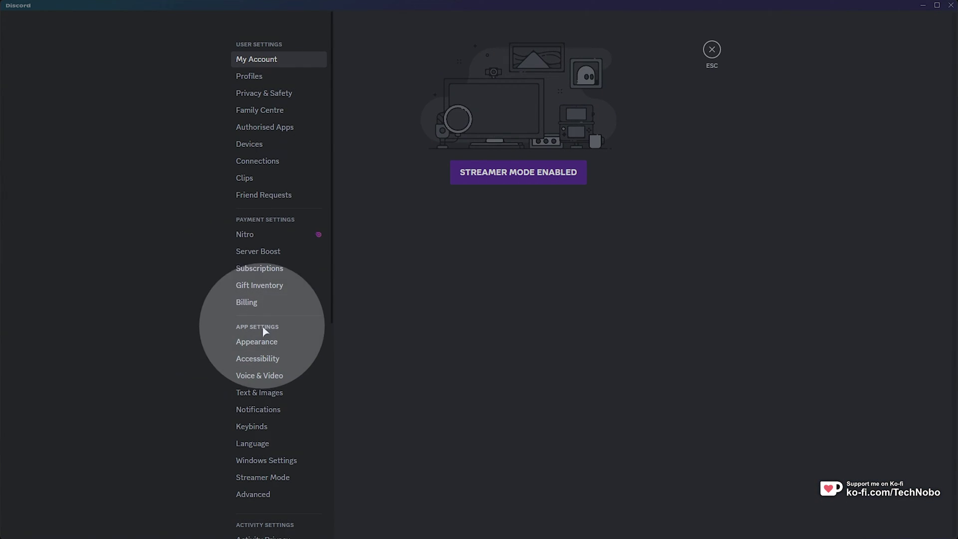
left_click(257, 341)
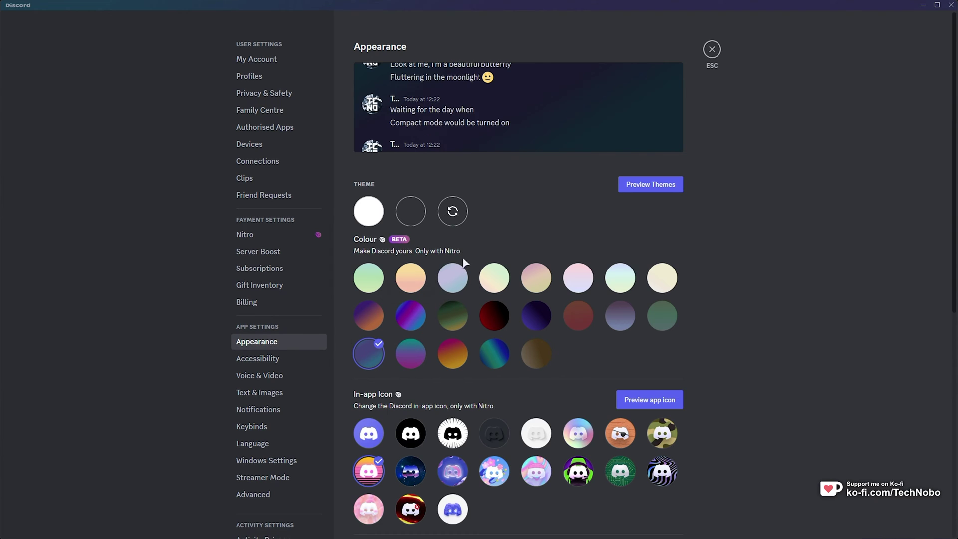
scroll(483, 298, "down", 2)
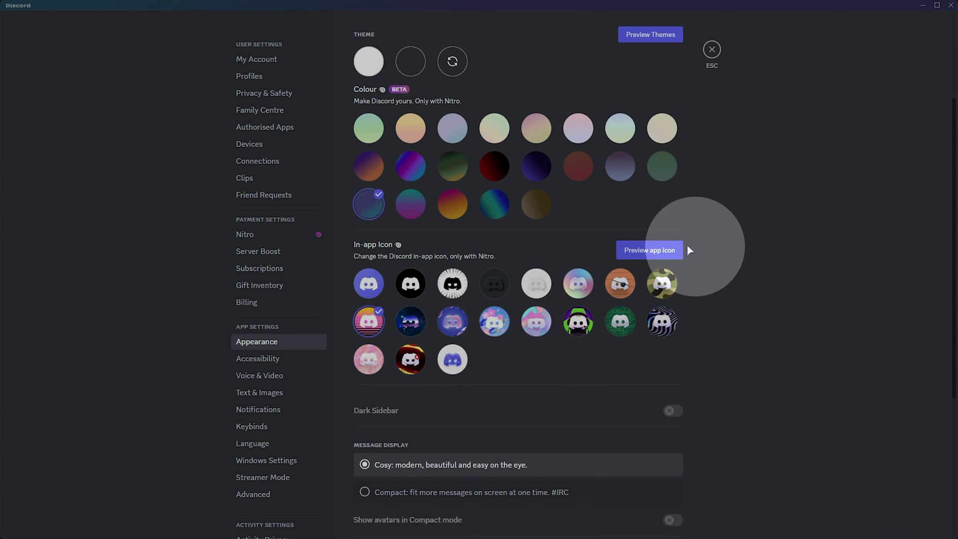
- Open the app icon preview and try Ceramic, Aye Aye, Blurple (Default) and Goth
left_click(650, 251)
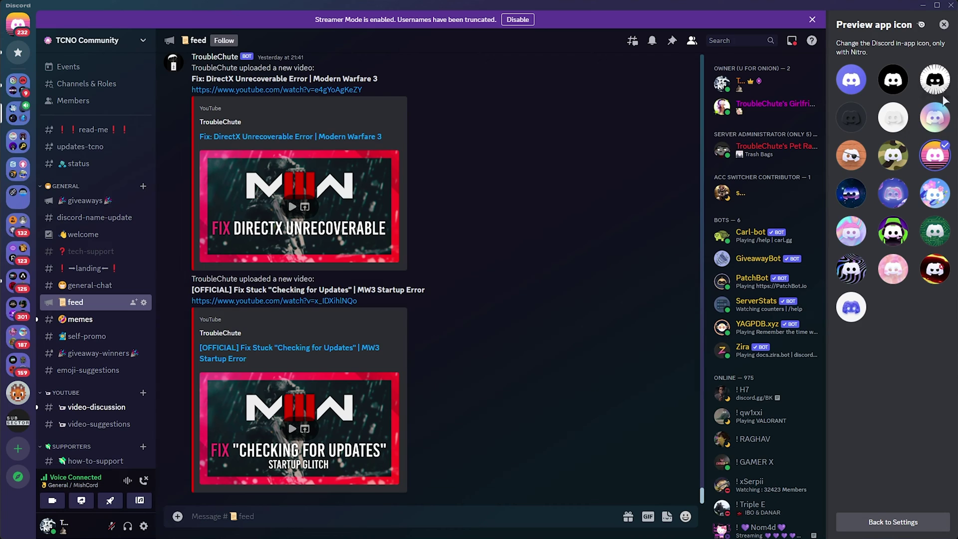
left_click(935, 79)
left_click(893, 118)
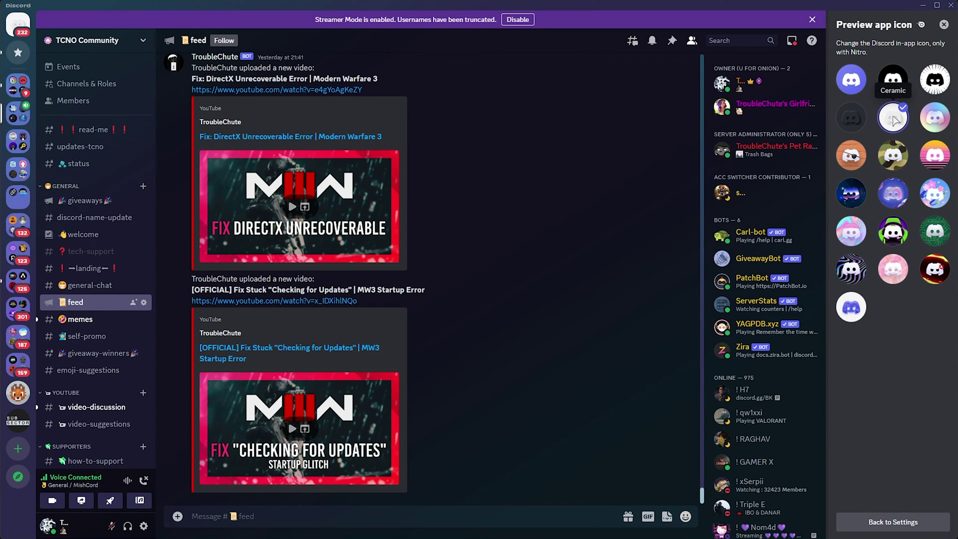
left_click(852, 156)
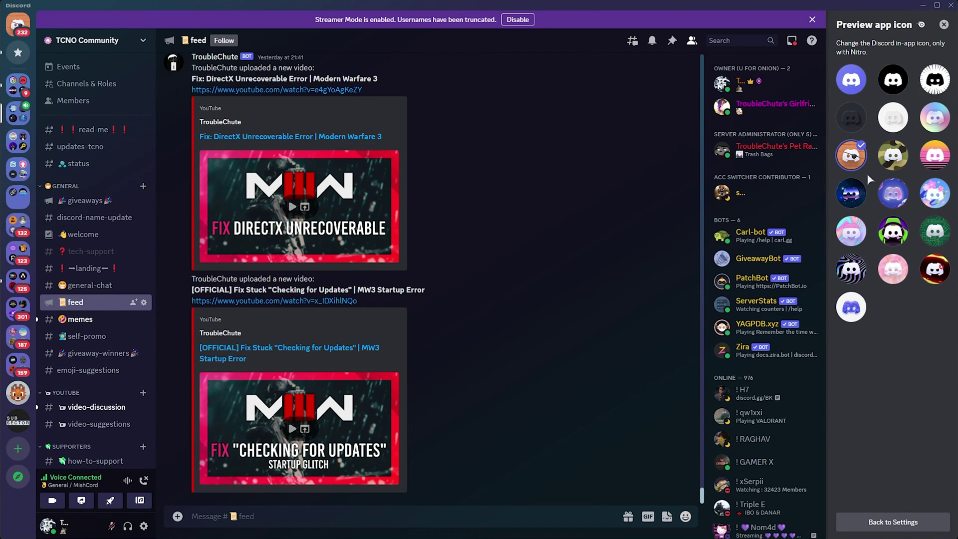
left_click(854, 89)
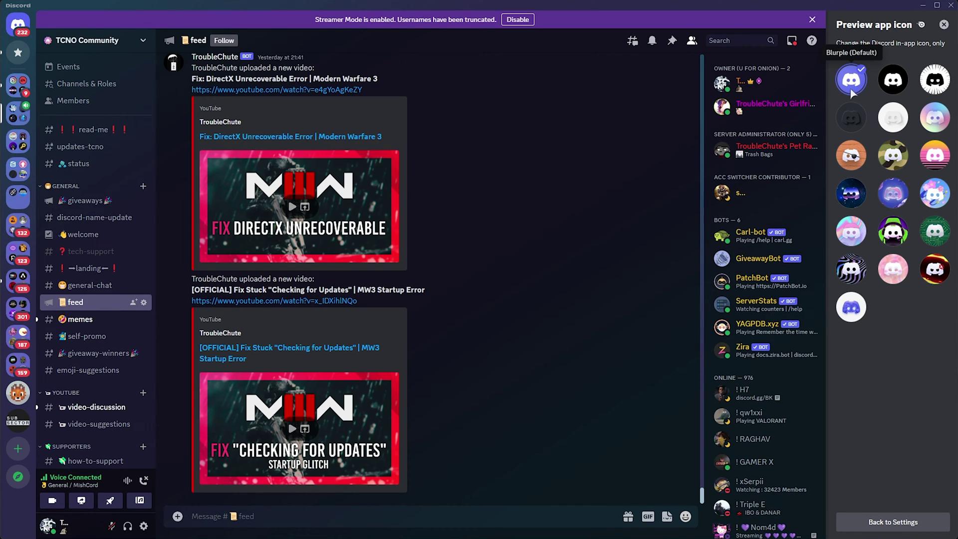
left_click(893, 78)
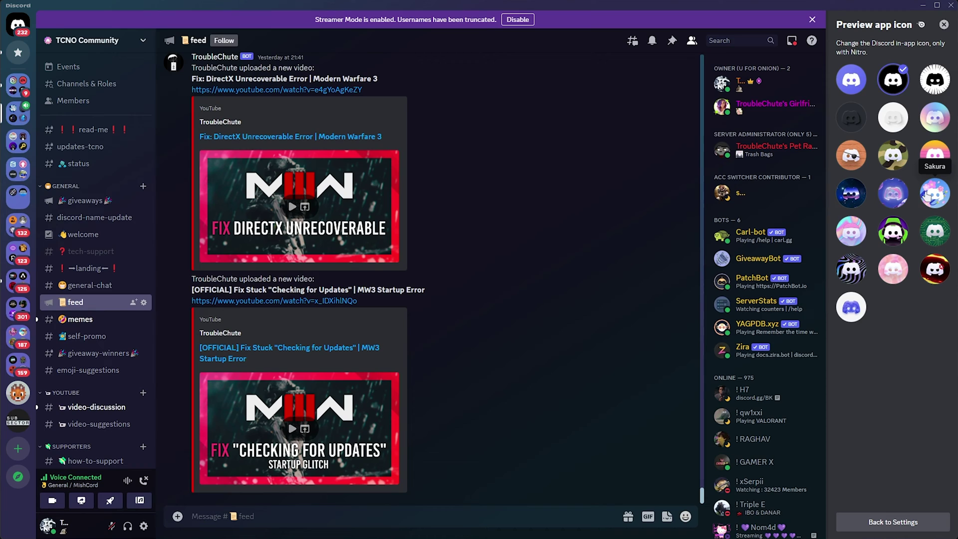
- Try several more Nitro icons, including WHAM, and settle on Sunset Ave
left_click(935, 157)
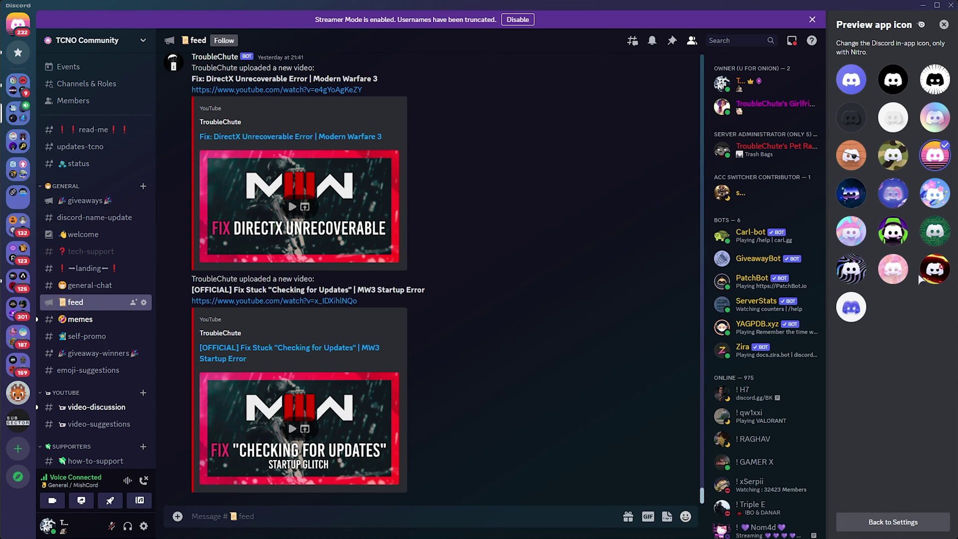
left_click(894, 269)
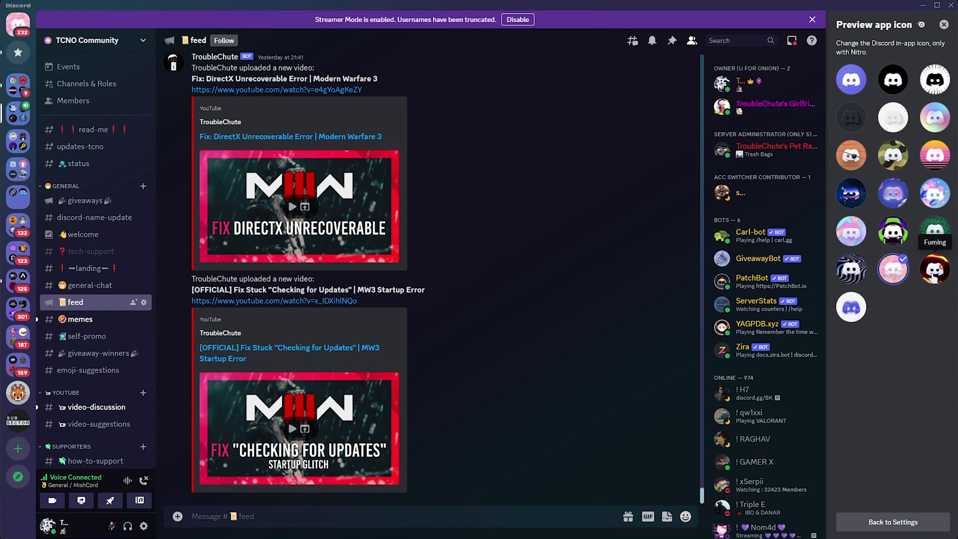
left_click(851, 306)
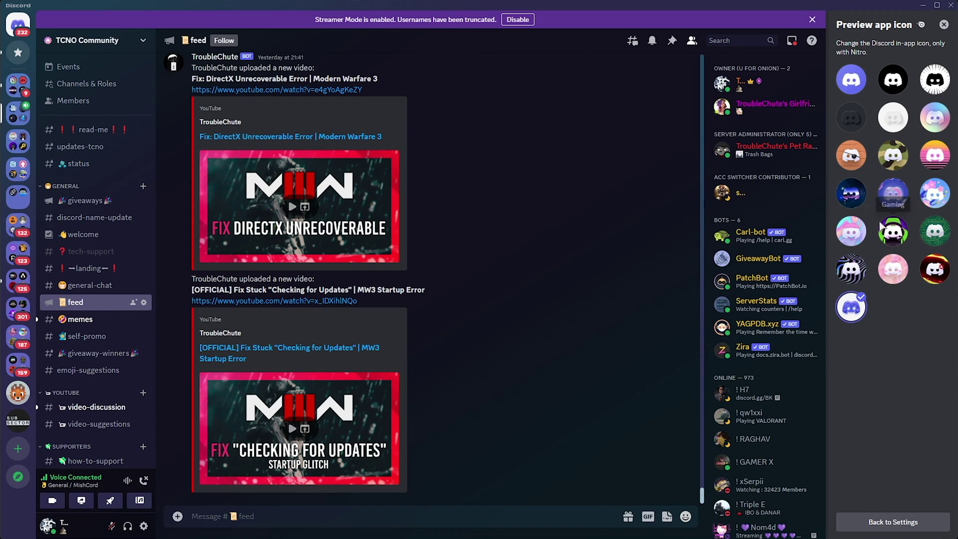
left_click(851, 195)
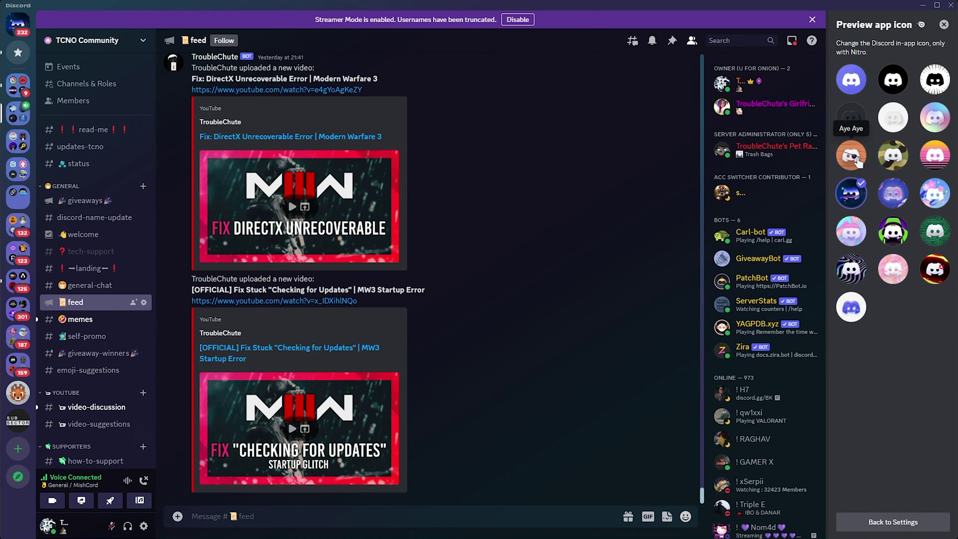
left_click(935, 80)
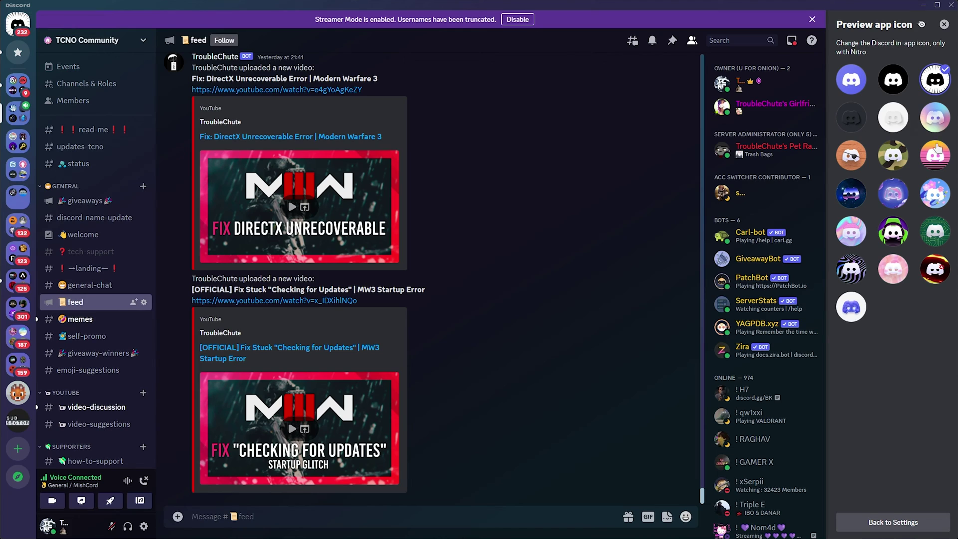
left_click(933, 155)
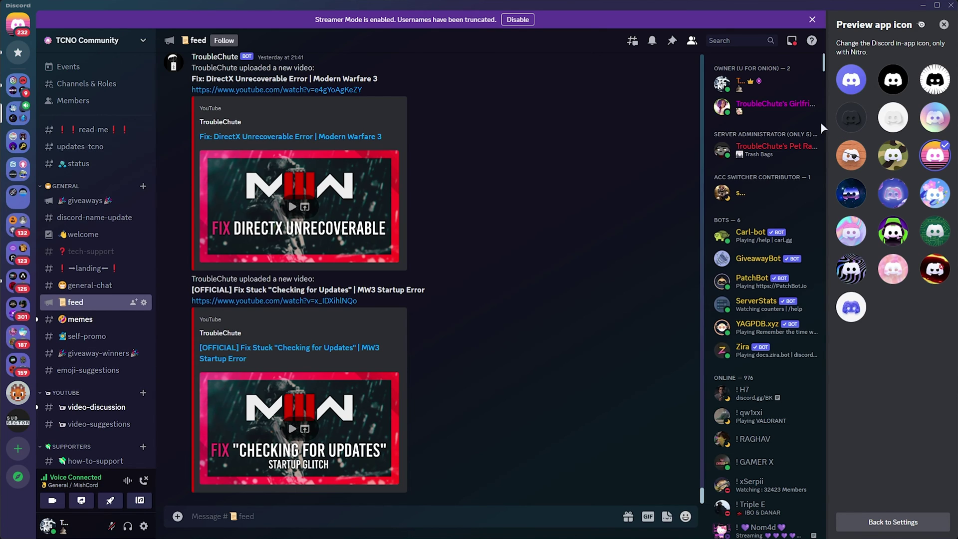
- Leave the icon preview via Back to Settings, keeping Sunset Ave as the icon
mouse_move(820, 128)
left_click(886, 521)
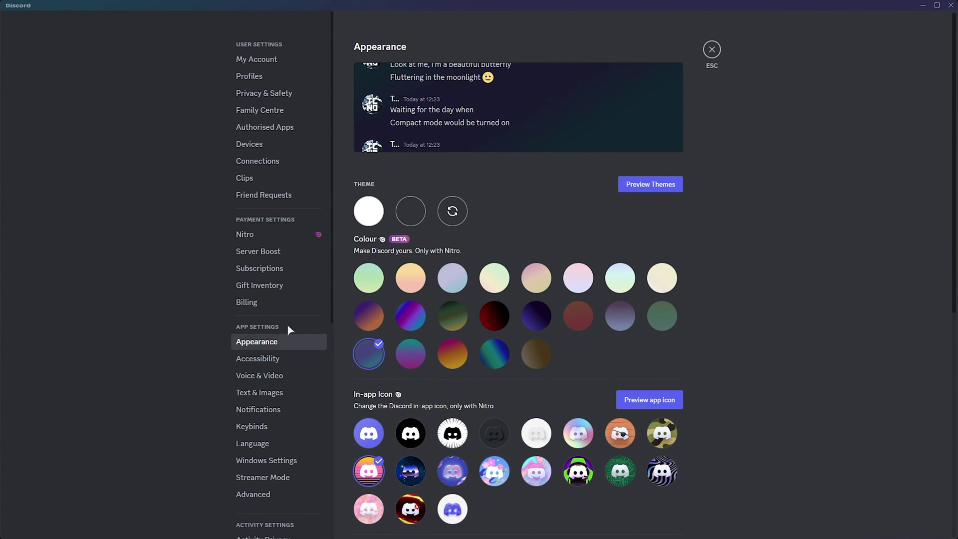
scroll(475, 323, "down", 5)
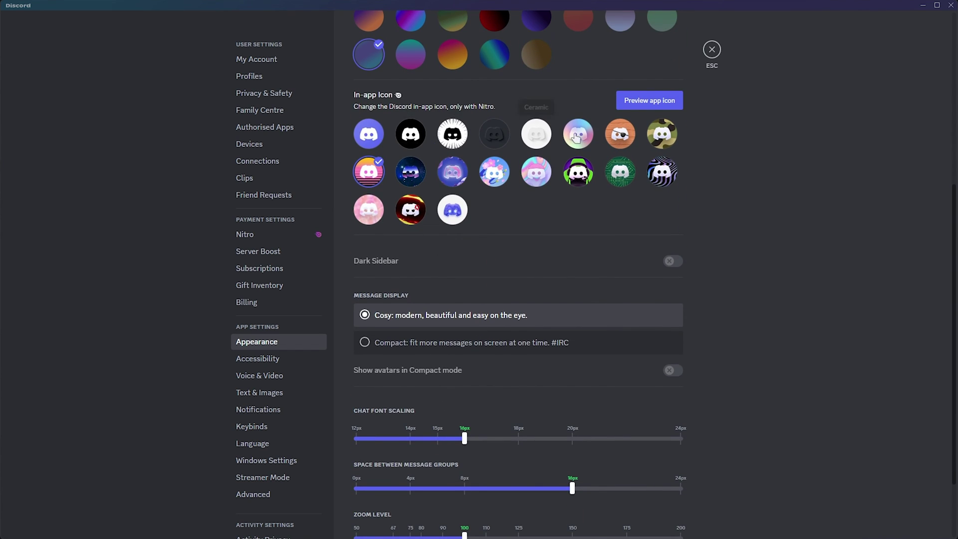